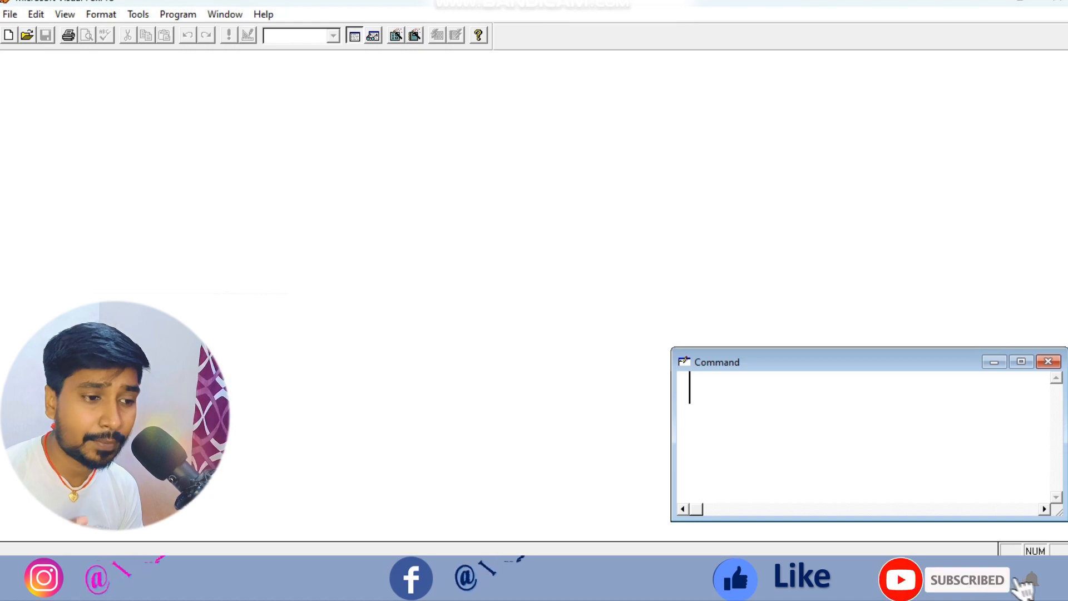
# Step: Open the PAWAN student table with USE PAWAN, typed in capital letters
pyautogui.write('u')
pyautogui.press('BackSpace')
pyautogui.press('capslock')
pyautogui.write('USE')
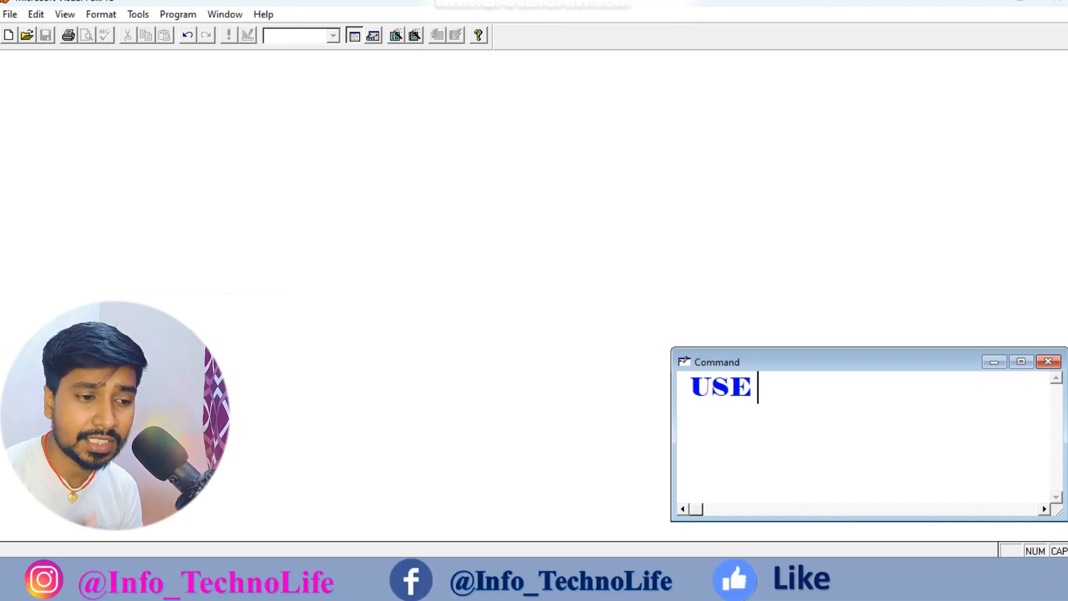
pyautogui.write(' PA')
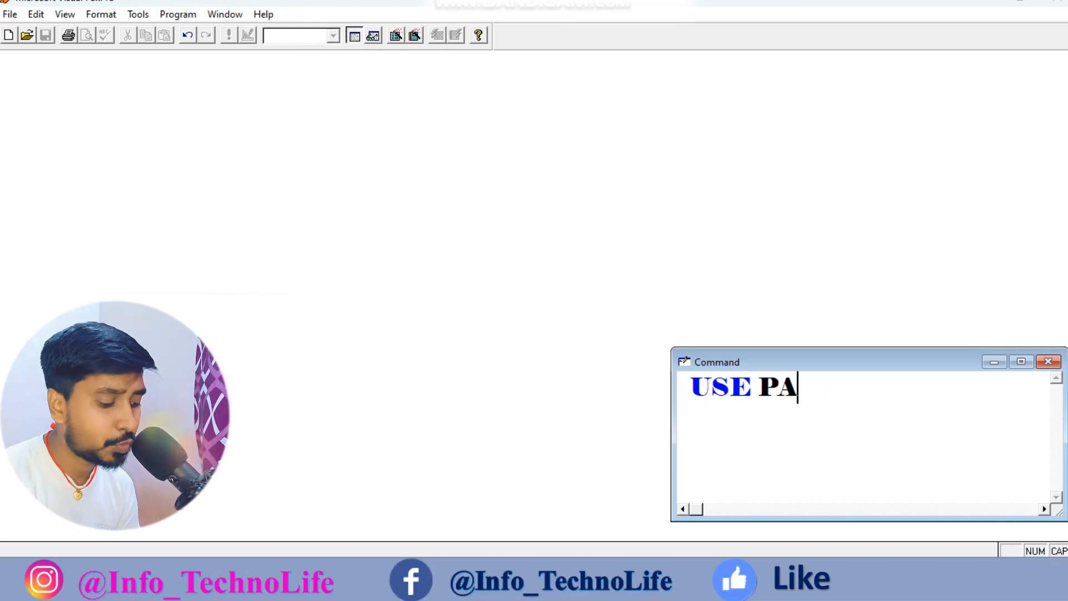
pyautogui.write('WAN')
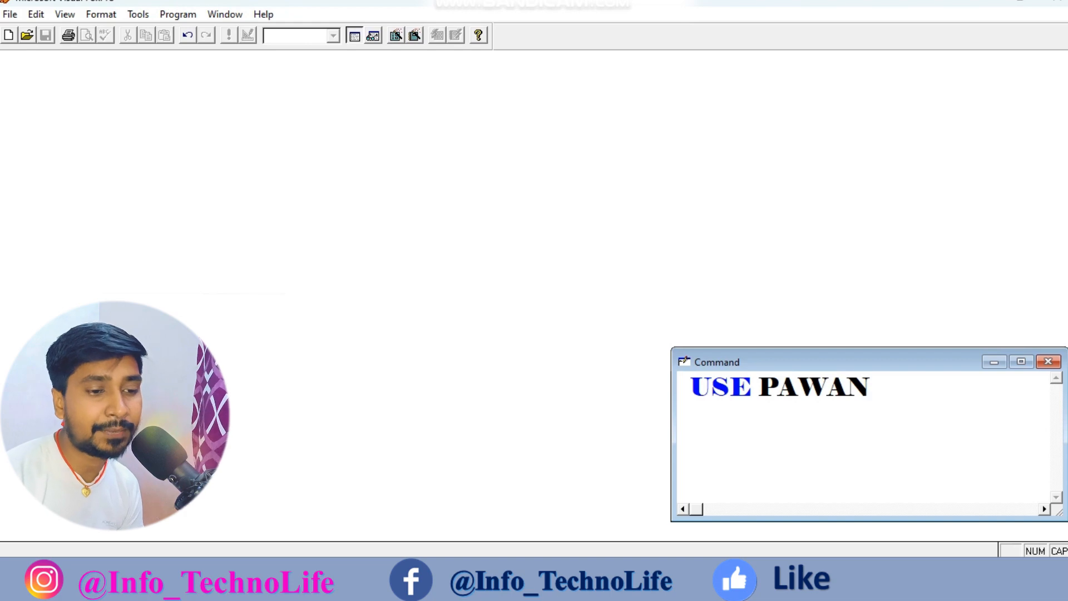
pyautogui.press('Return')
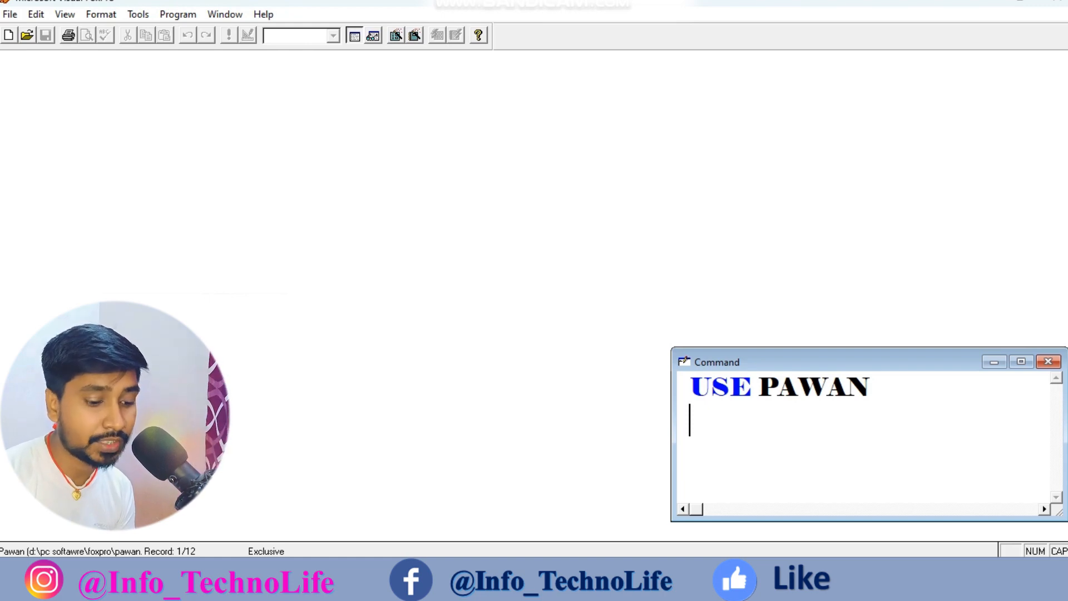
# Step: Run LIST to show all twelve PAWAN records with every field
pyautogui.write('LIST')
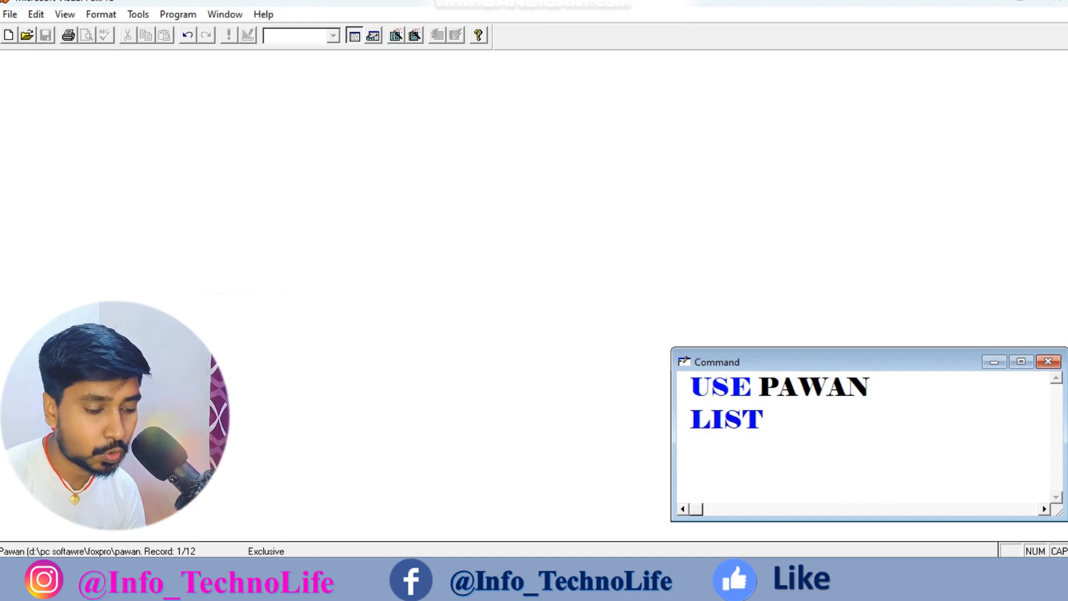
pyautogui.press('Return')
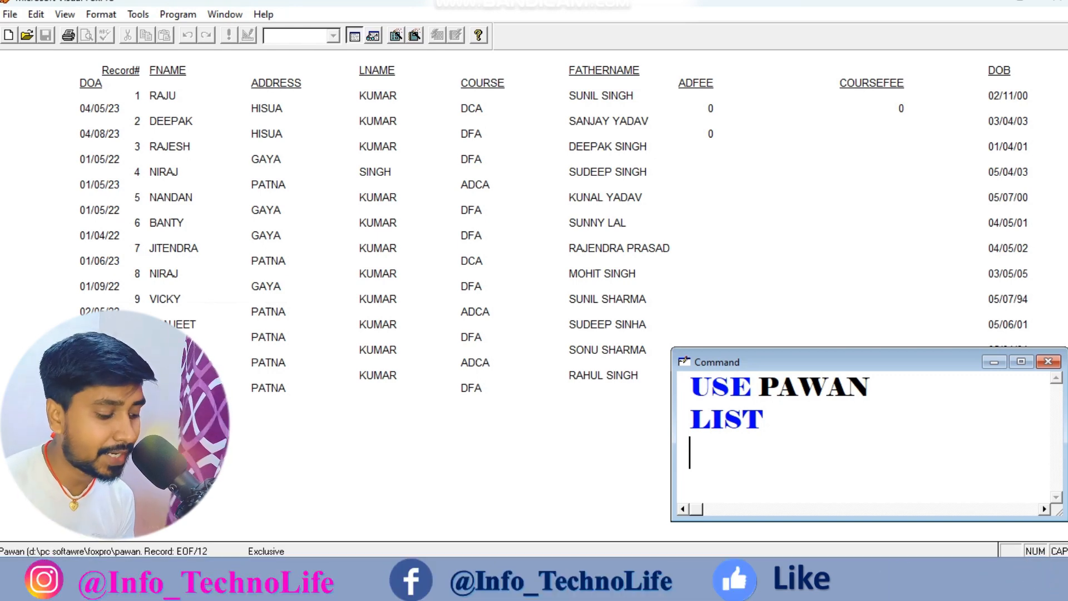
pyautogui.write('APPEND')
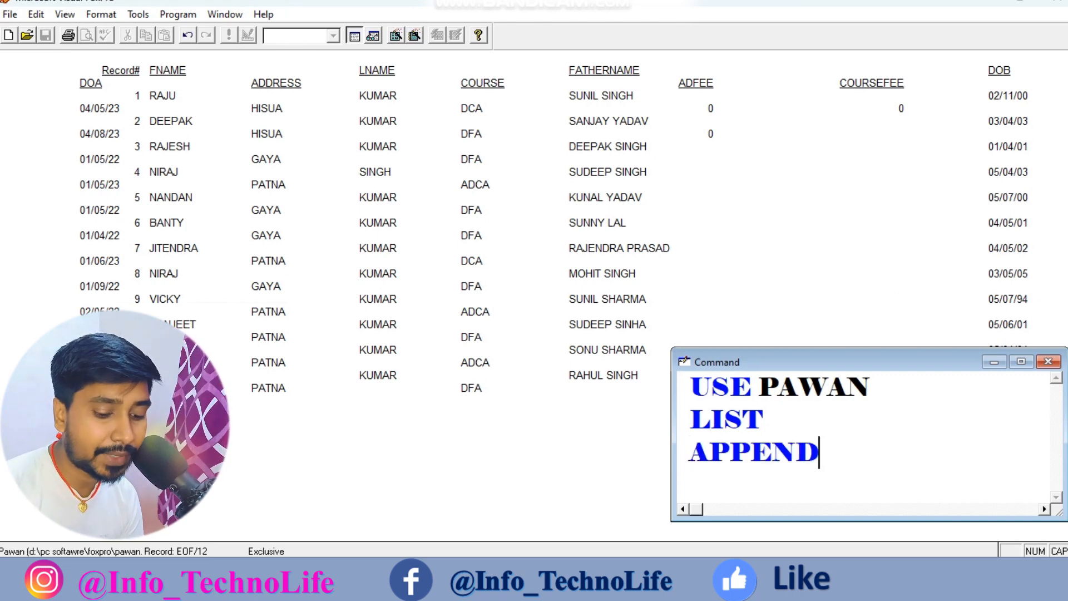
# Step: Start appending a new record and enter the student's first name, last name and father's name
pyautogui.press('Return')
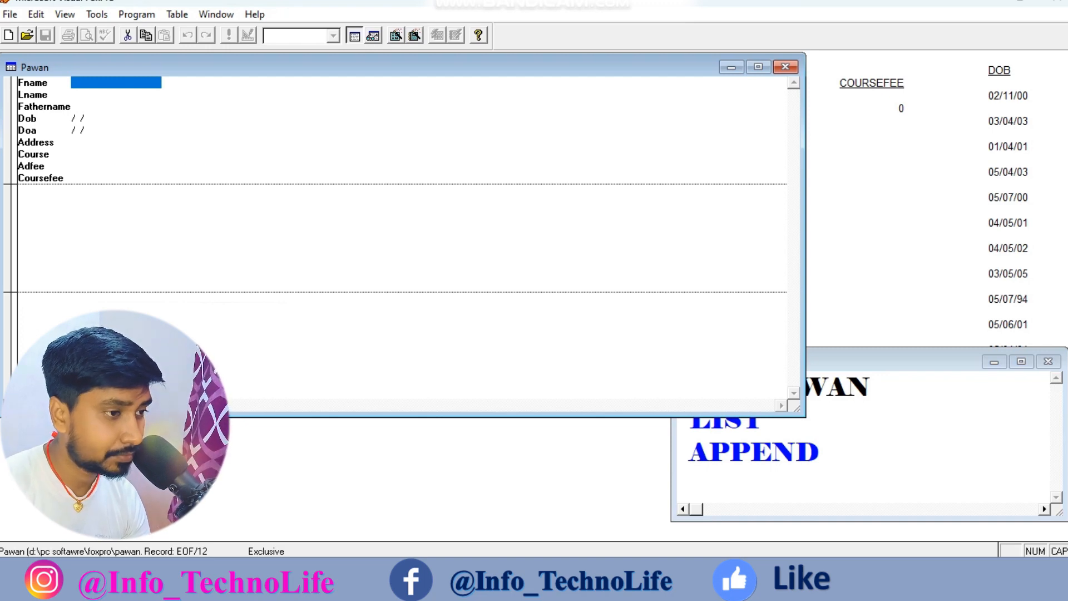
pyautogui.write('CHHOTU')
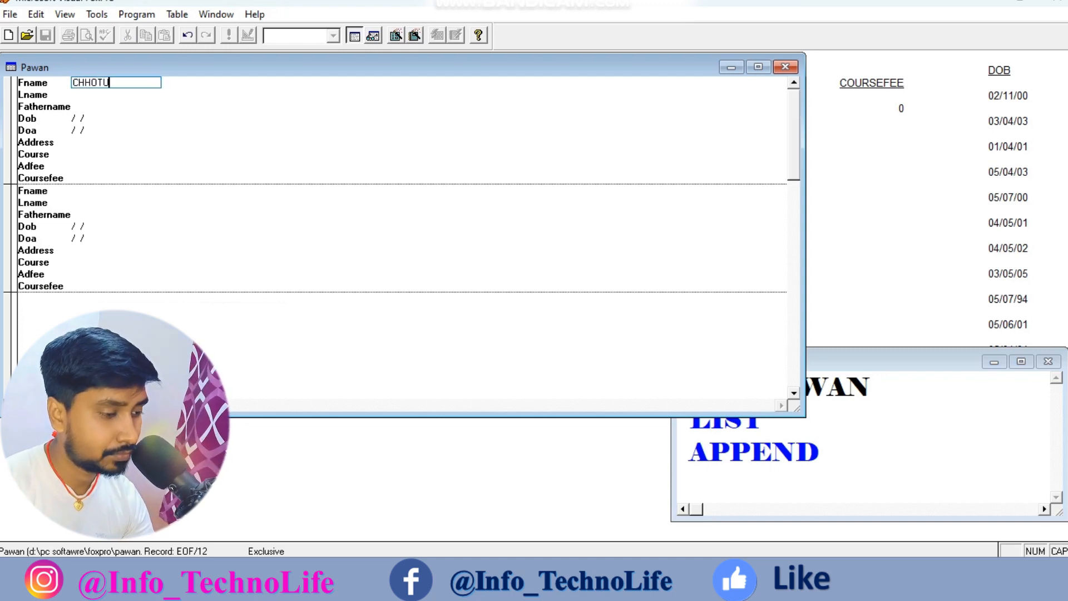
pyautogui.press('Return')
pyautogui.write('KUMAR')
pyautogui.press('Return')
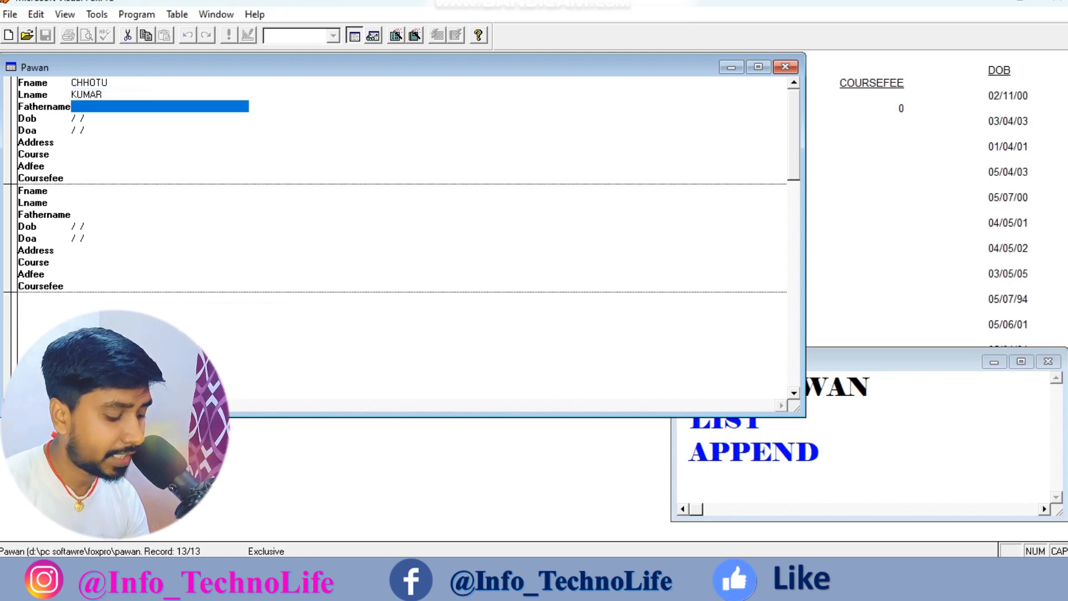
pyautogui.write('SUM')
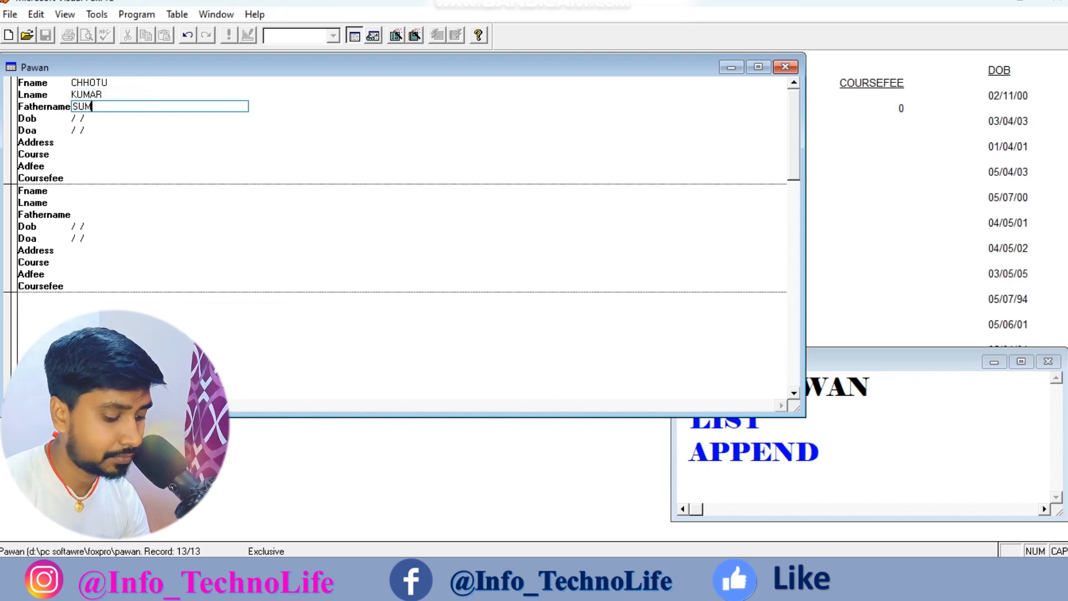
pyautogui.write('IT YADAV')
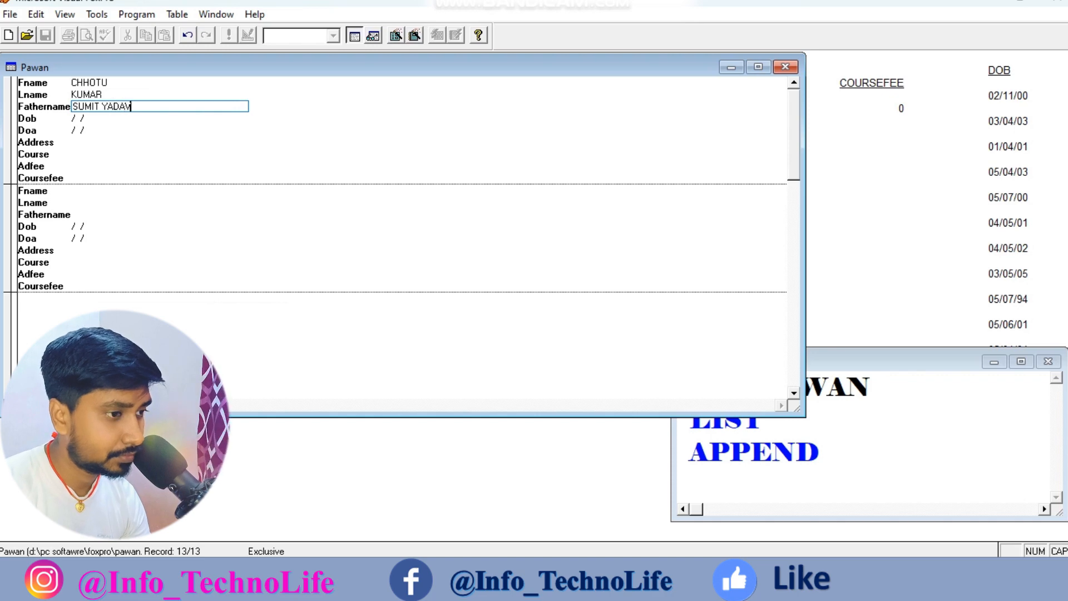
pyautogui.press('Return')
pyautogui.write('0405')
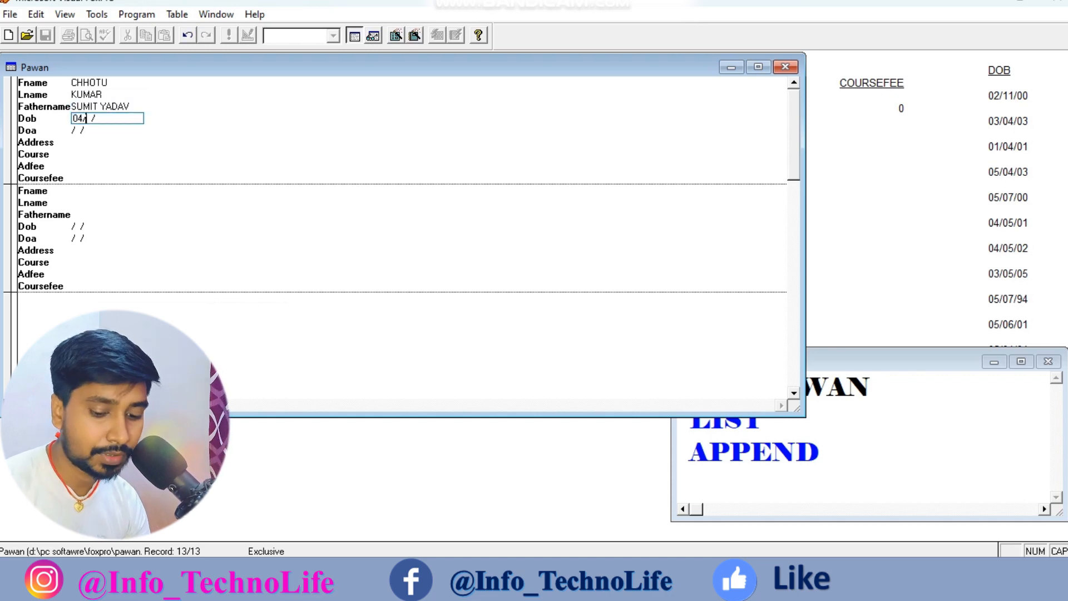
pyautogui.write('0')
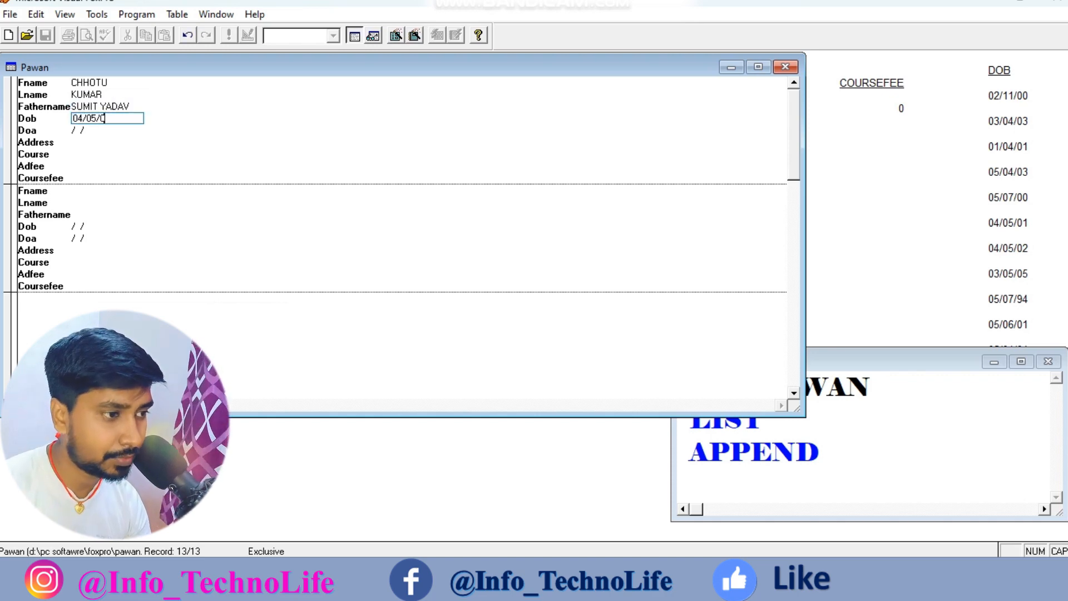
pyautogui.write('00')
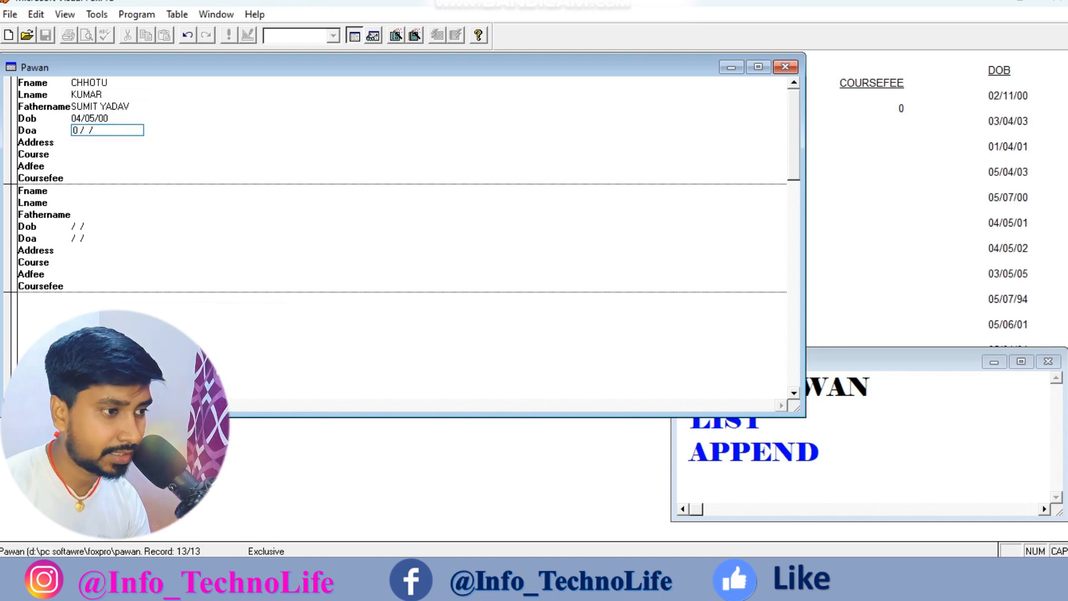
pyautogui.write('10822')
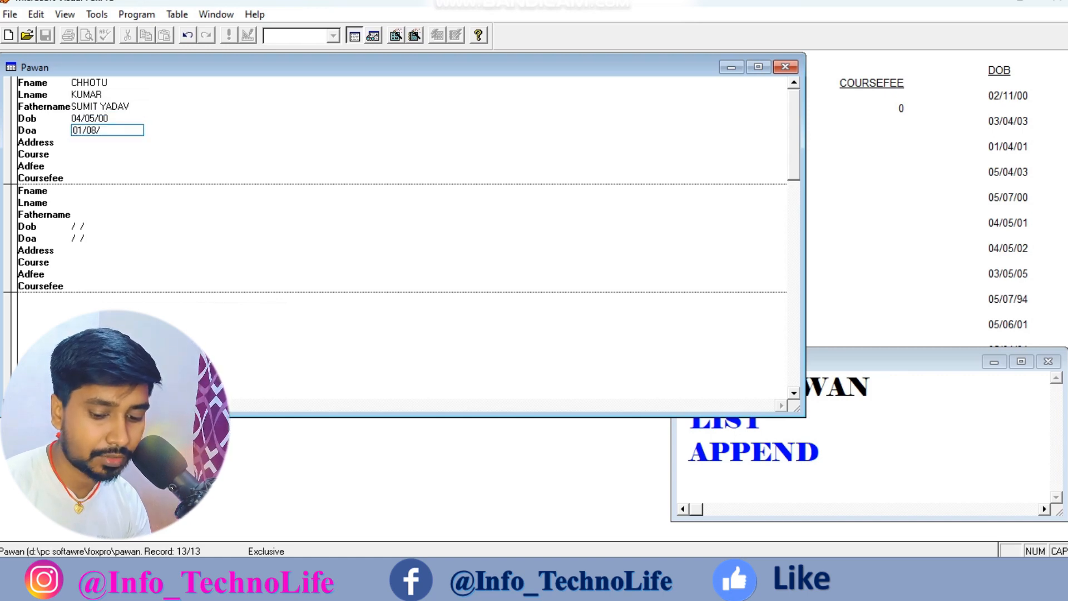
pyautogui.press('Return')
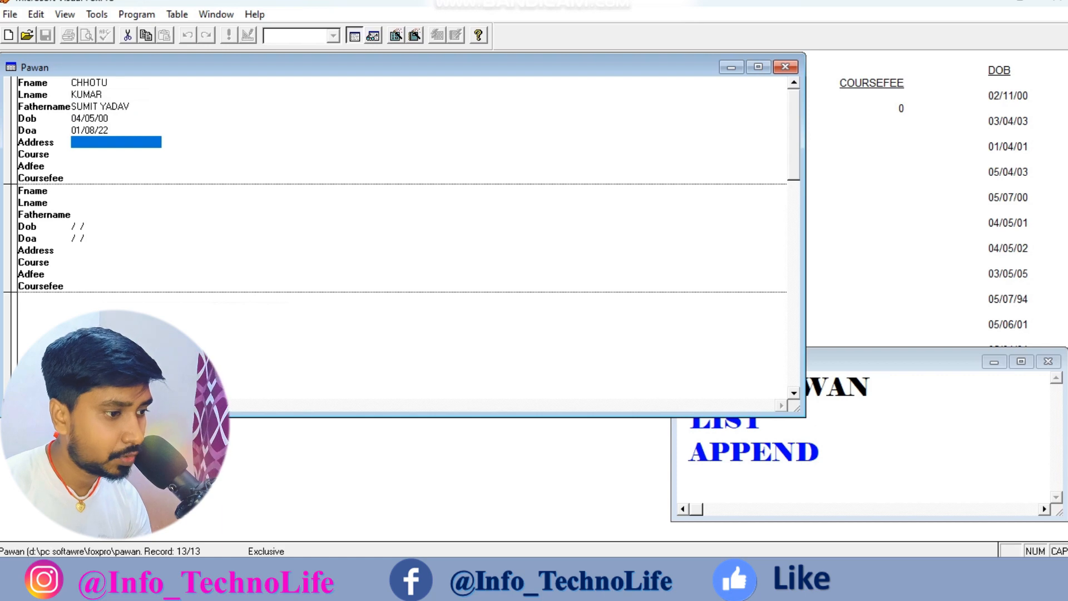
pyautogui.write('PATNA')
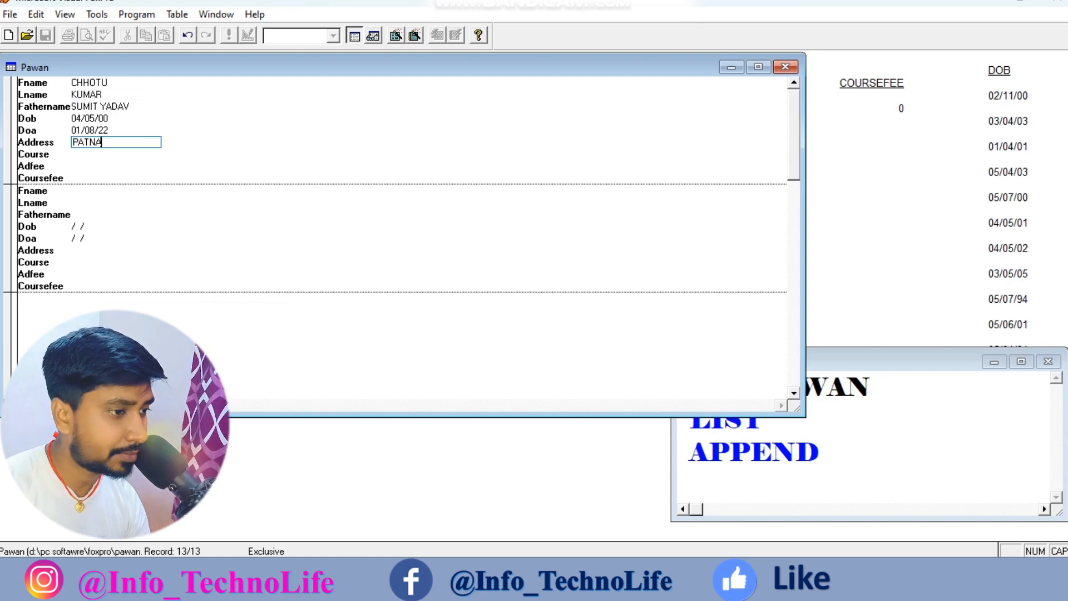
pyautogui.press('Return')
pyautogui.write('DFA')
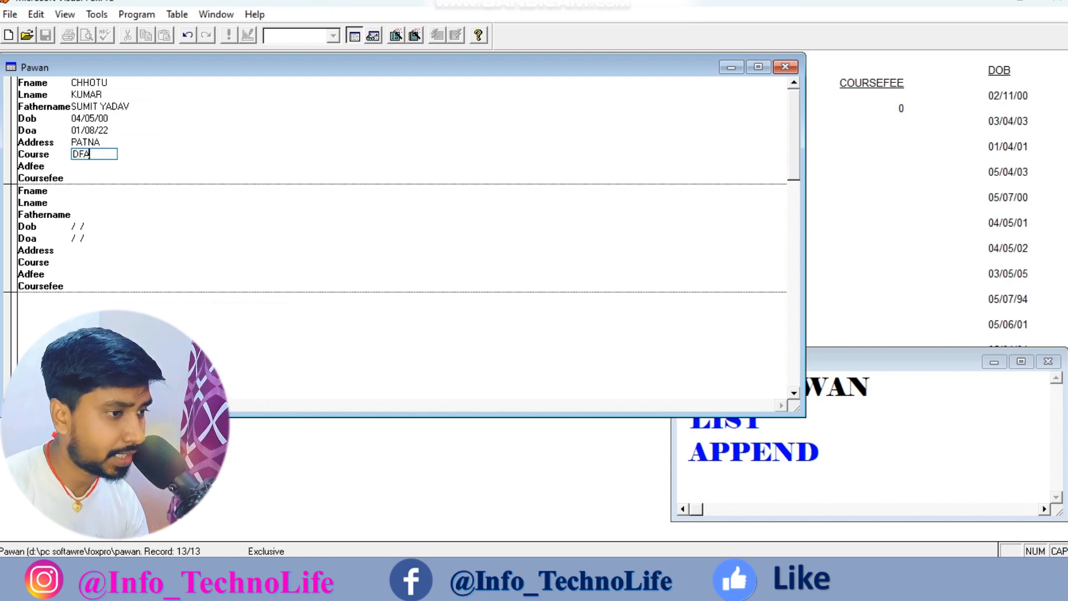
pyautogui.press('Return')
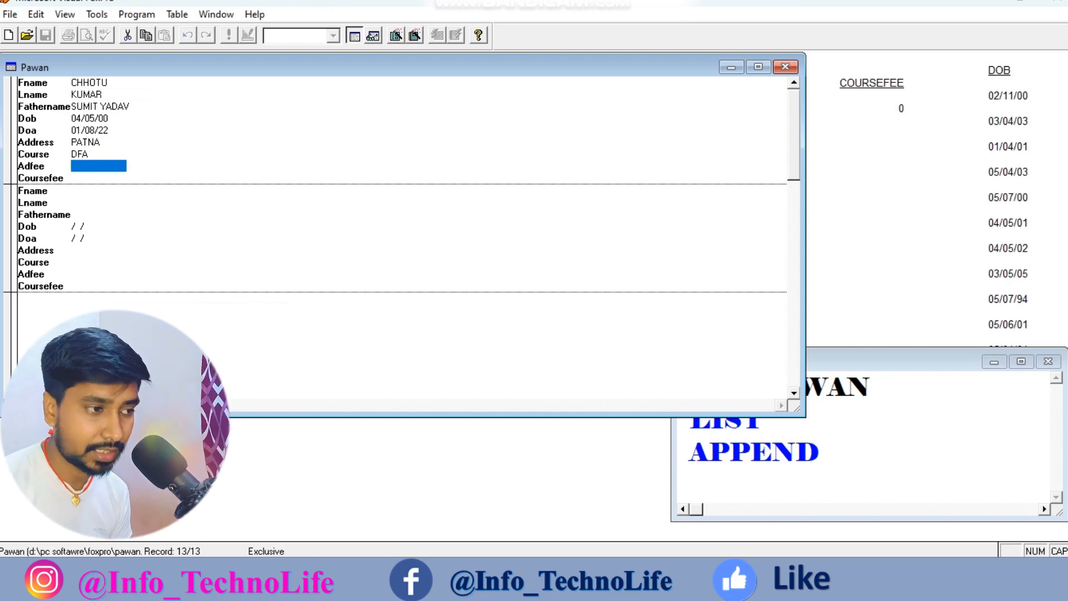
pyautogui.hotkey('ctrl', 'w')
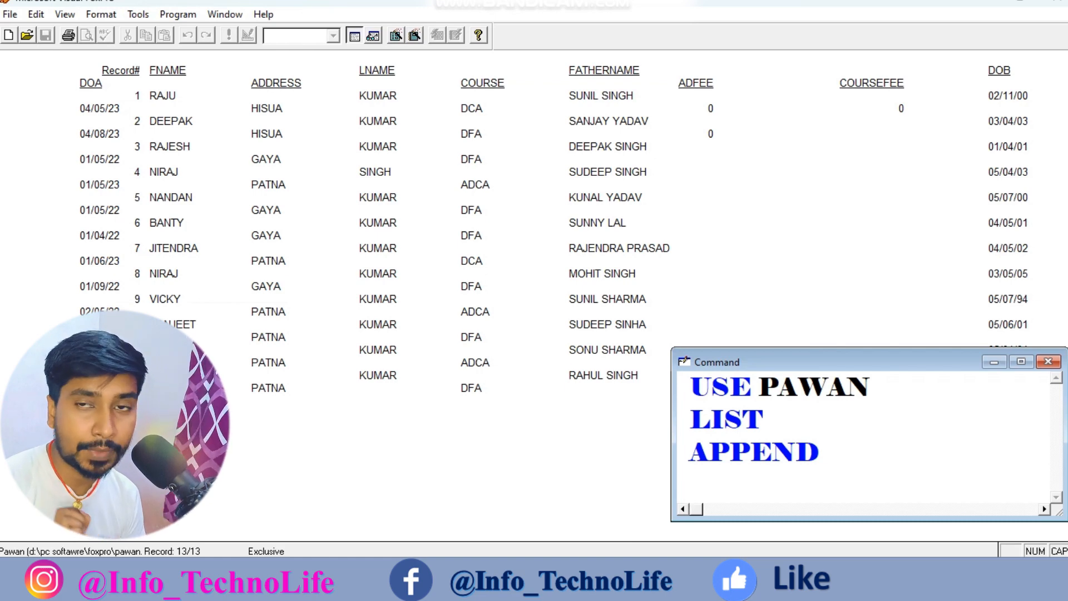
# Step: List the table again so all 13 records appear, ending with new record 13
pyautogui.write('LIST')
pyautogui.press('Return')
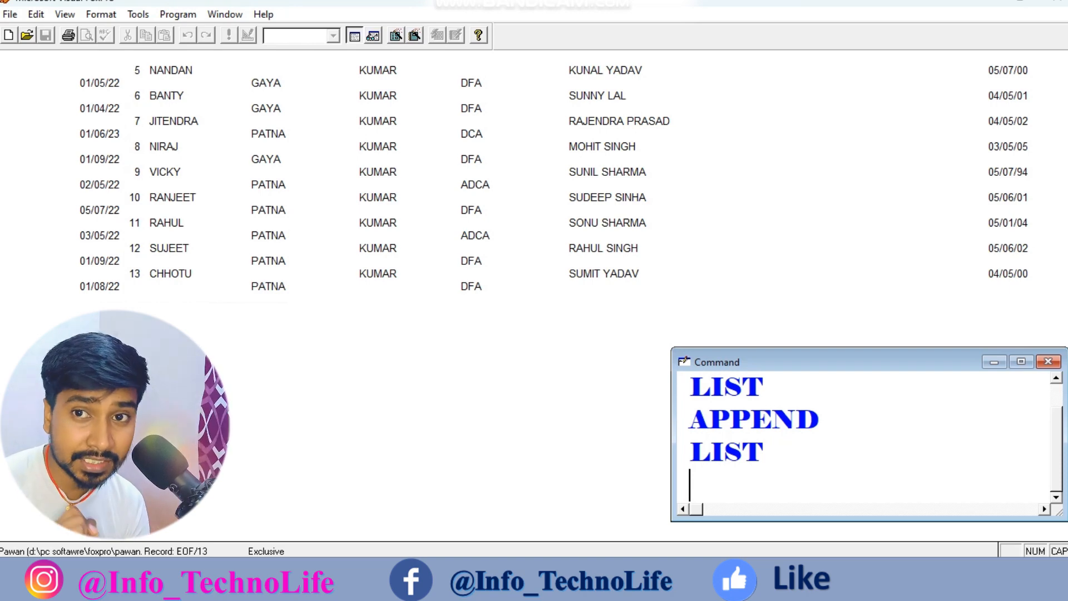
# Step: Rerun APPEND, overwrite record 11's address PATNA with GAYA, and close the editing window
pyautogui.press('Up')
pyautogui.press('Up')
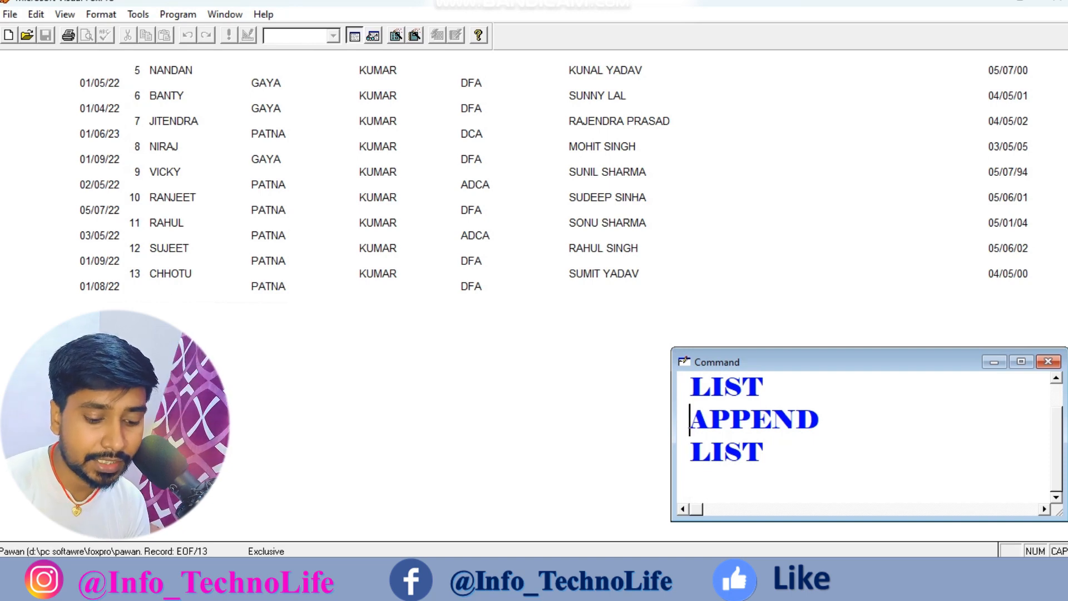
pyautogui.press('Return')
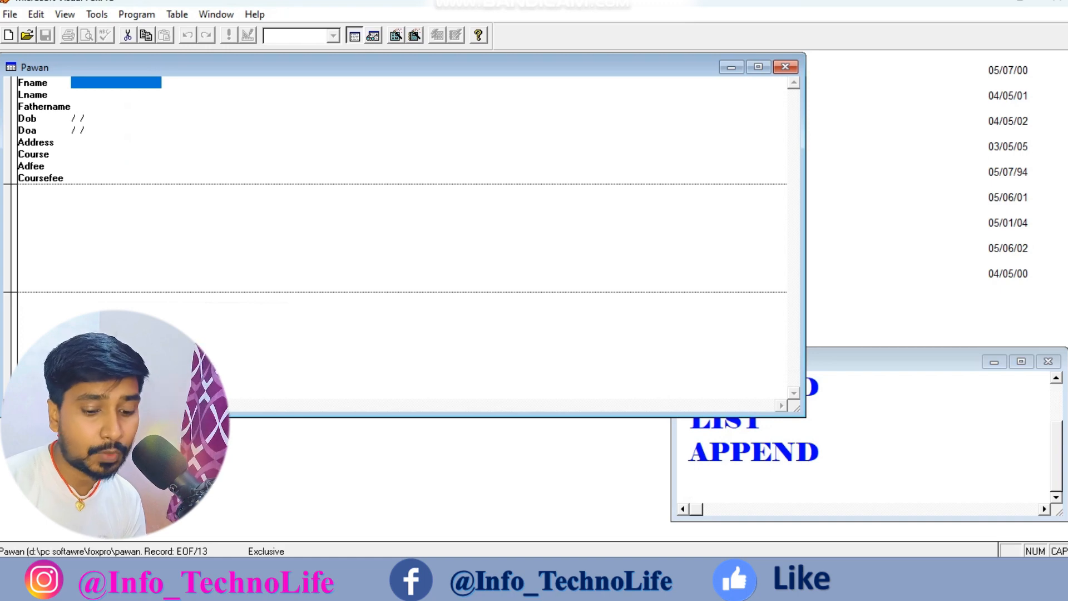
pyautogui.press('Up')
pyautogui.press('Up')
pyautogui.press('Up')
pyautogui.press('Up')
pyautogui.press('Up')
pyautogui.press('Up')
pyautogui.press('Up')
pyautogui.press('Up')
pyautogui.press('Up')
pyautogui.press('Up')
pyautogui.press('Up')
pyautogui.press('Up')
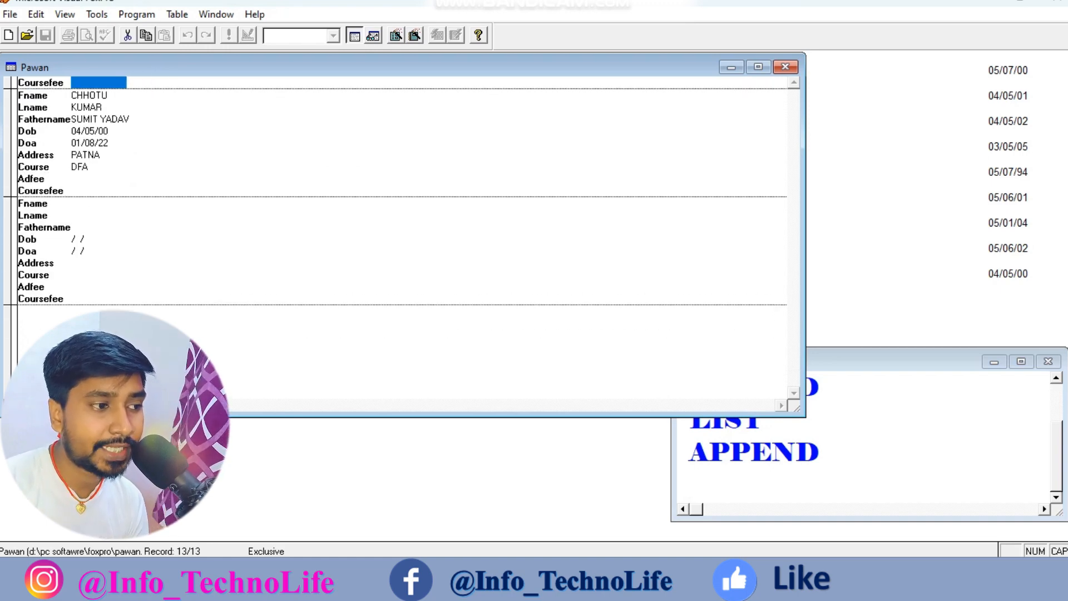
pyautogui.press('Up')
pyautogui.press('Up')
pyautogui.press('Up')
pyautogui.press('Up')
pyautogui.press('Up')
pyautogui.press('Up')
pyautogui.press('Up')
pyautogui.press('Up')
pyautogui.press('Up')
pyautogui.press('Up')
pyautogui.press('Up')
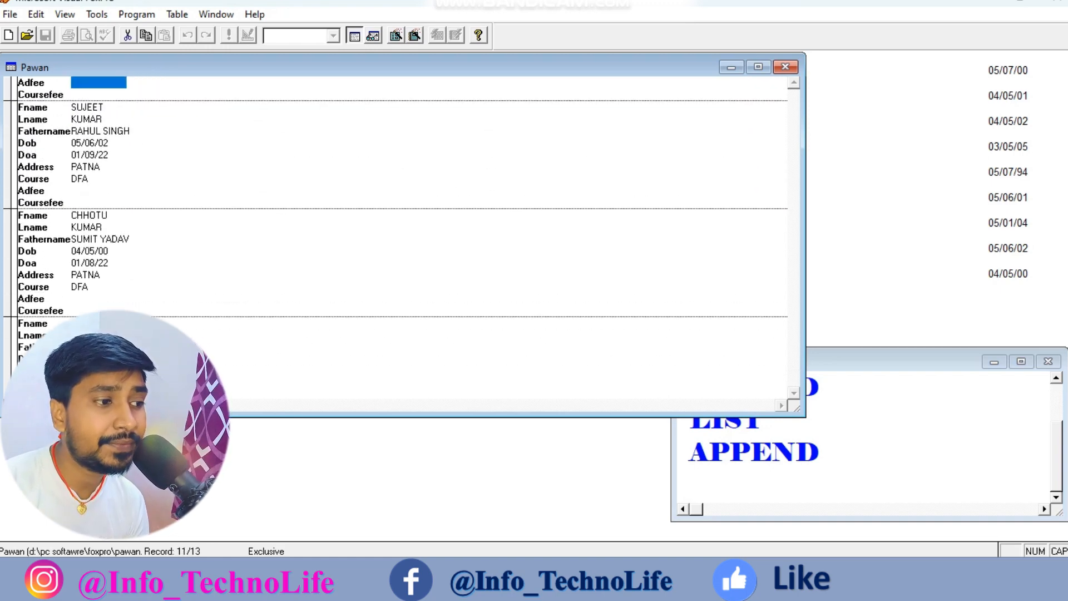
pyautogui.press('Up')
pyautogui.press('Down')
pyautogui.press('Down')
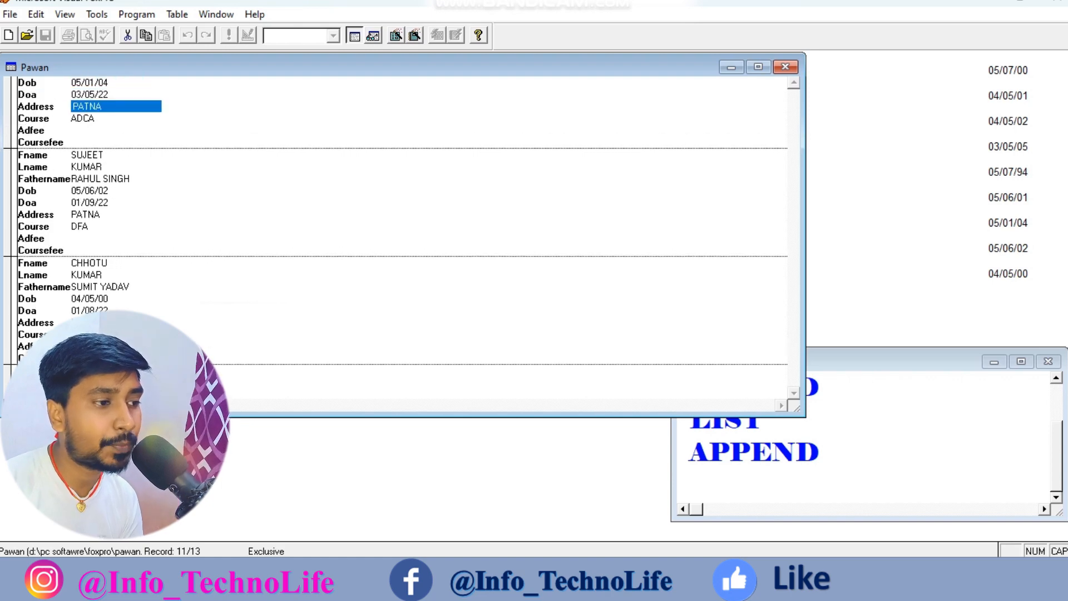
pyautogui.write('GAYA')
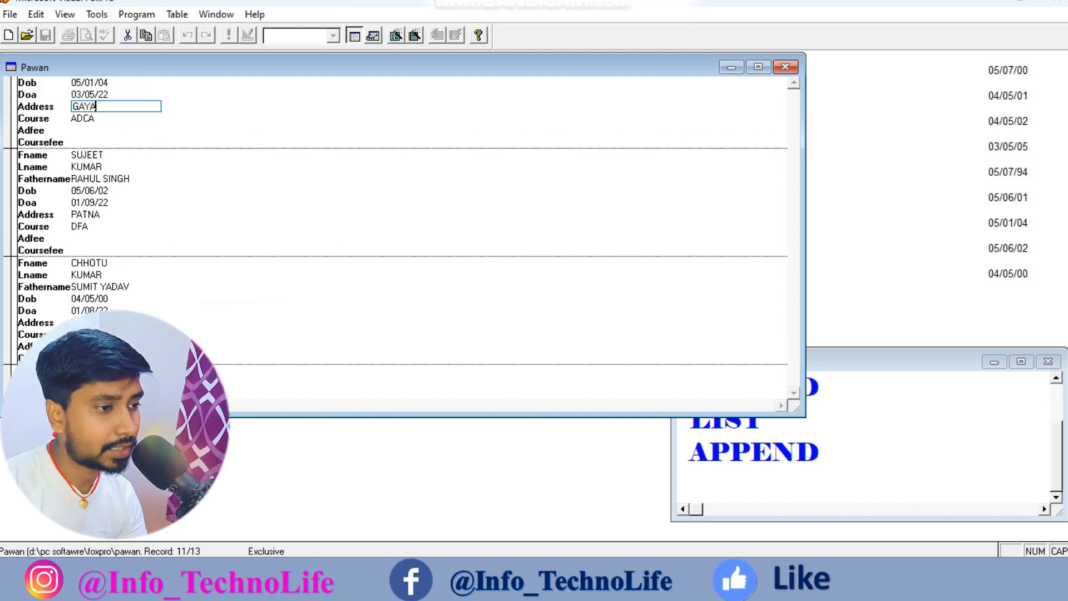
pyautogui.press('Down')
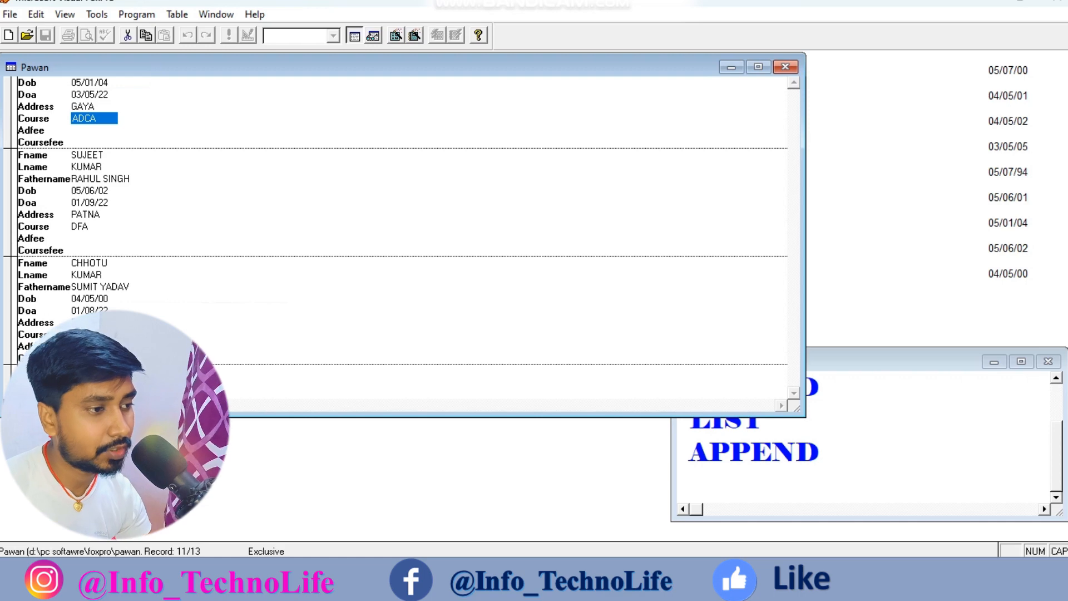
pyautogui.press('Up')
pyautogui.press('Up')
pyautogui.press('Up')
pyautogui.press('Up')
pyautogui.press('Up')
pyautogui.press('Up')
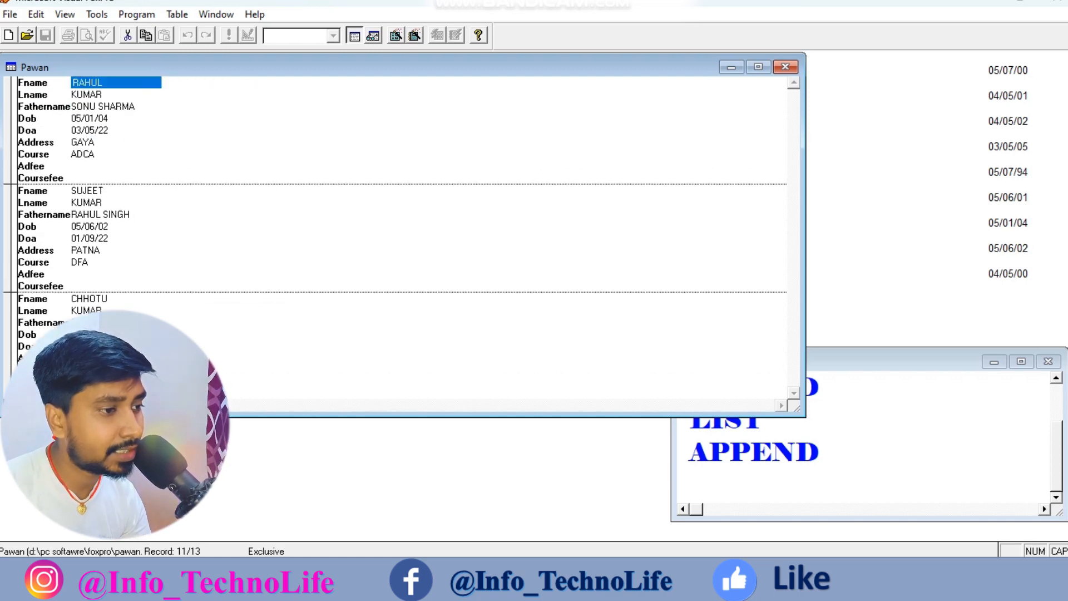
pyautogui.press('Up')
pyautogui.press('Down')
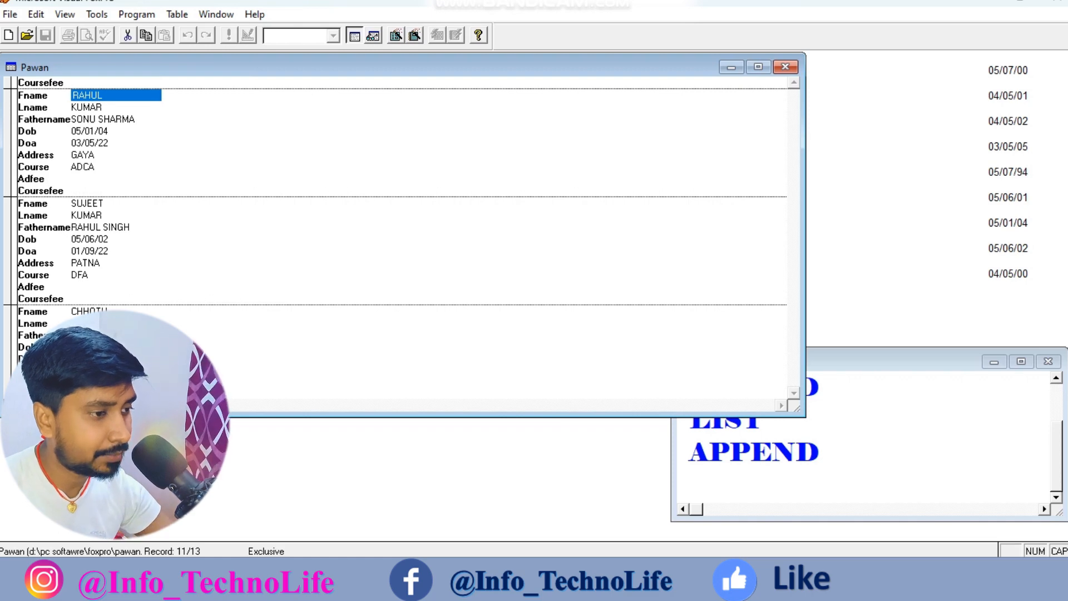
pyautogui.hotkey('ctrl', 'w')
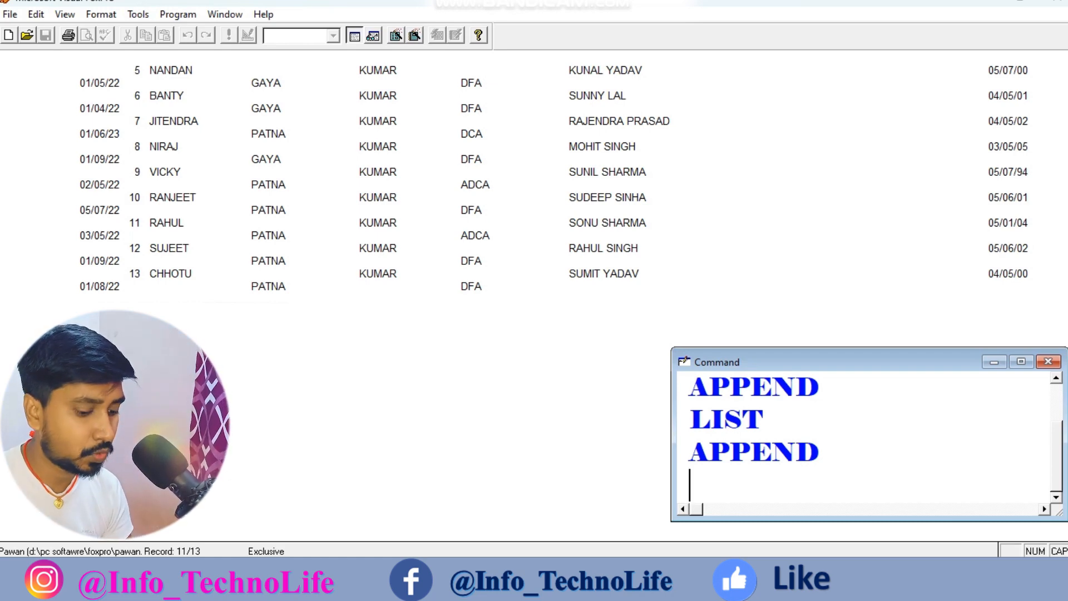
# Step: List all 13 records to confirm record 11's address now reads GAYA
pyautogui.write('LIST')
pyautogui.press('Return')
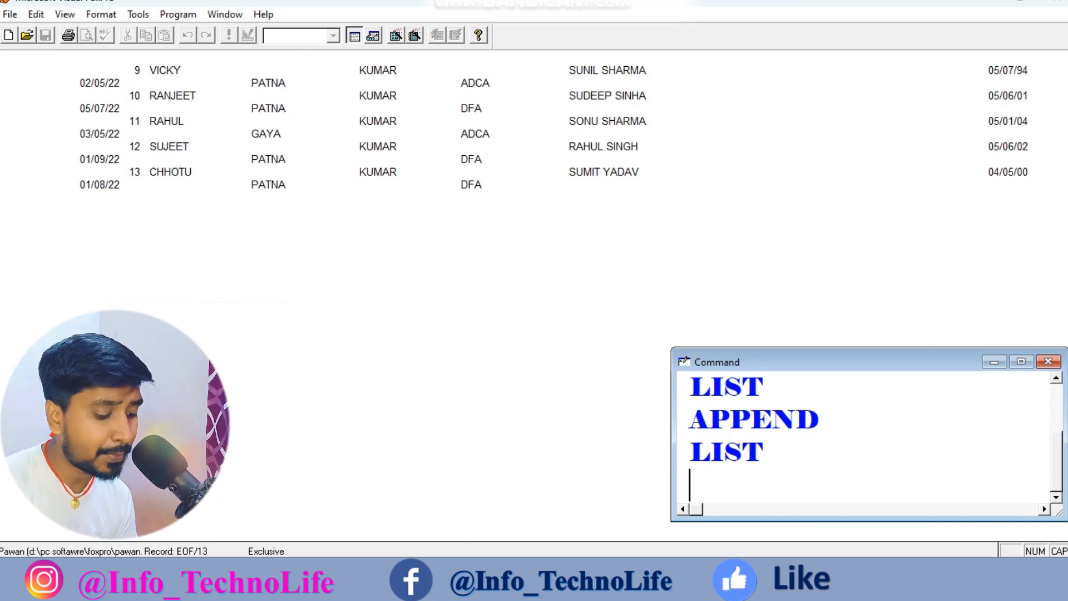
pyautogui.write('BRO')
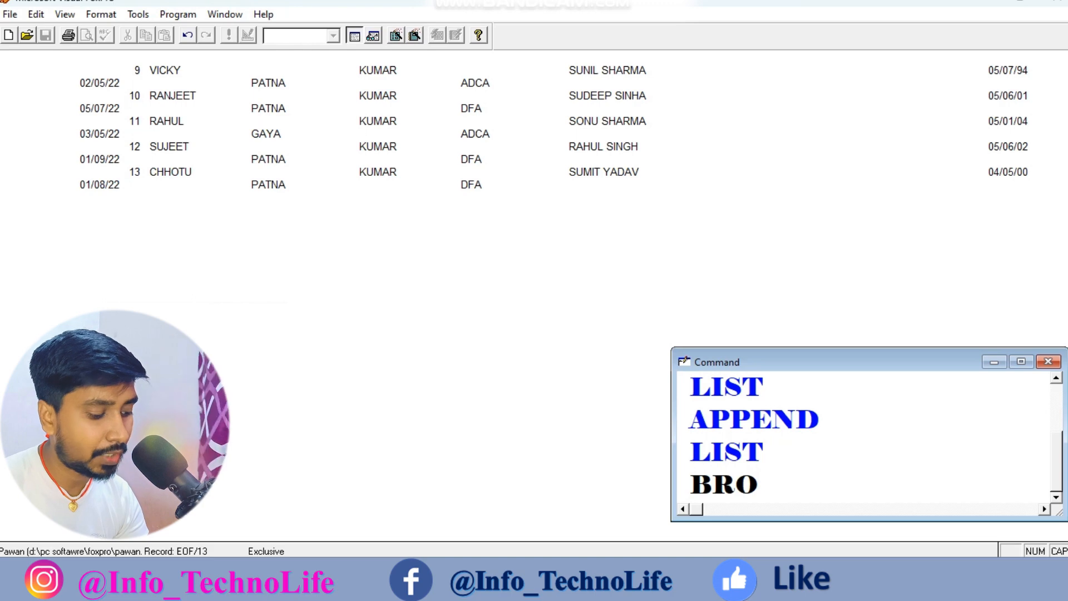
pyautogui.write('WSE')
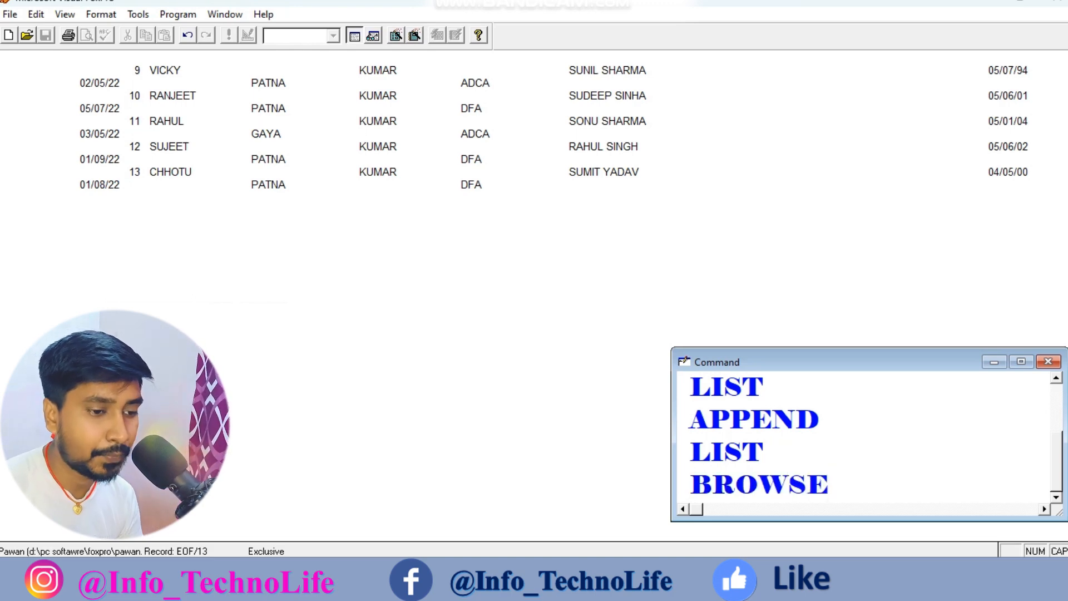
pyautogui.press('Return')
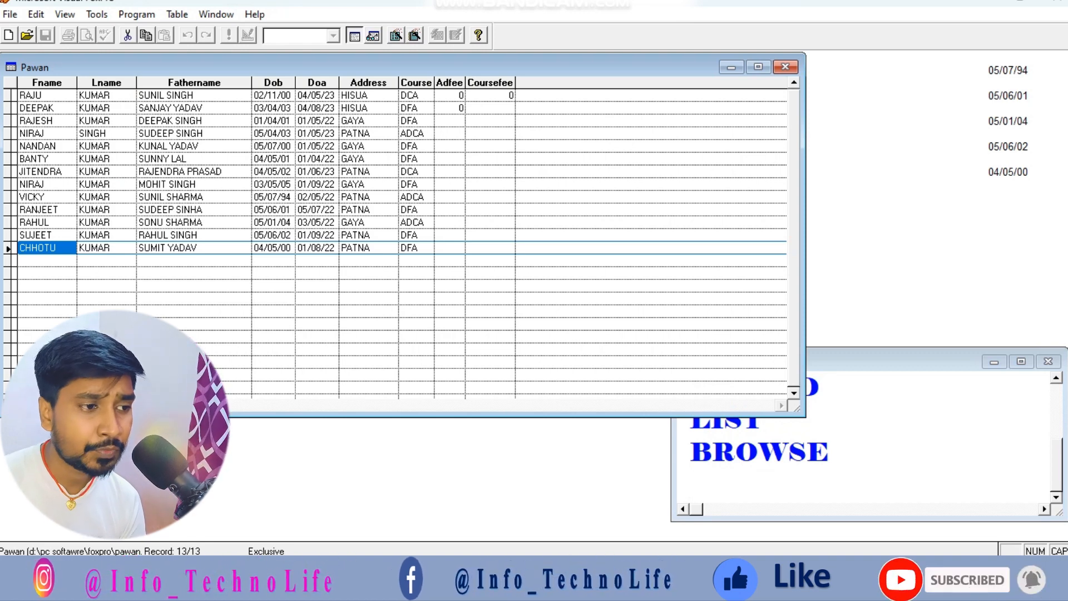
pyautogui.click(368, 146)
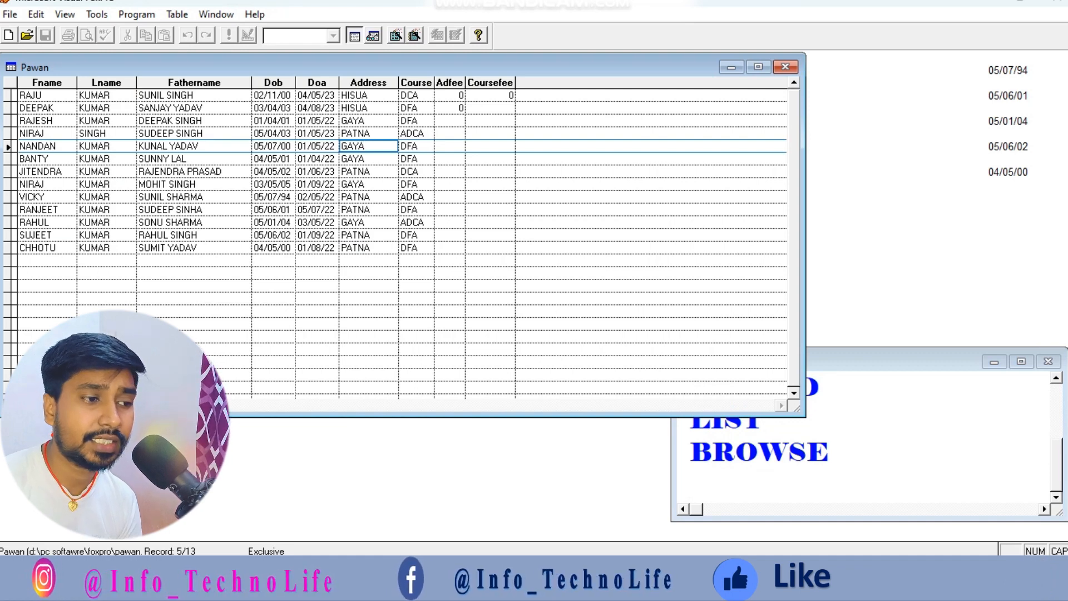
pyautogui.press('Down')
pyautogui.press('Down')
pyautogui.press('Down')
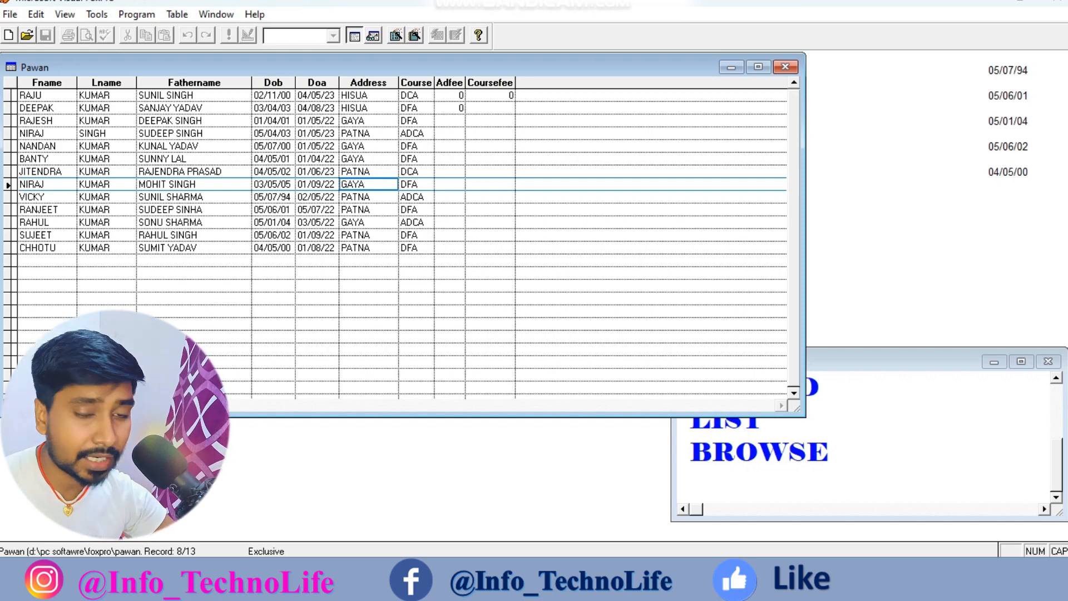
pyautogui.press('Escape')
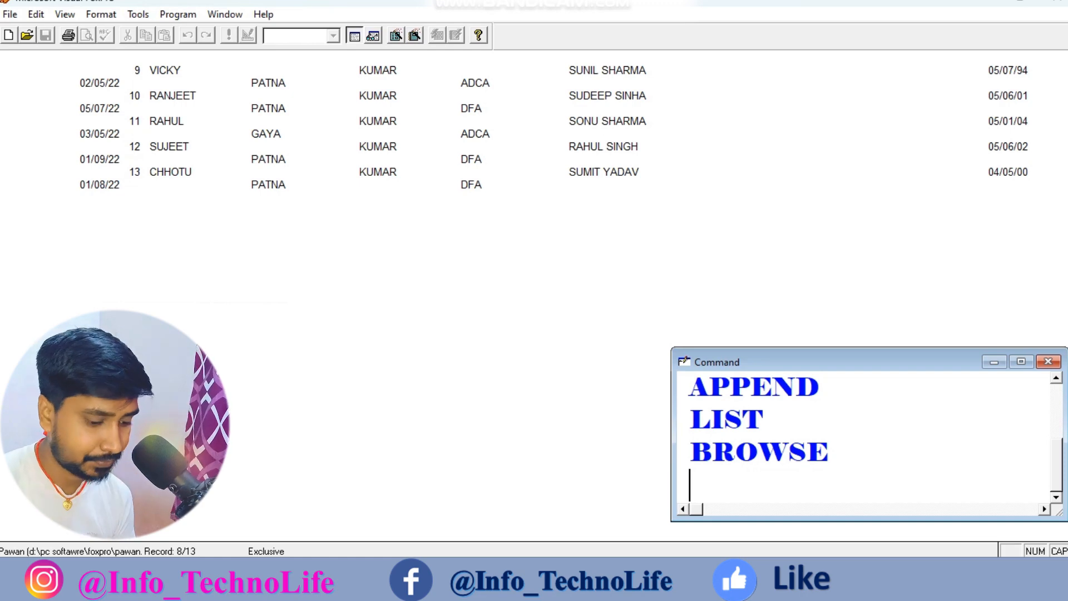
# Step: Wipe the earlier listing off the main window with CLEAR
pyautogui.write('CLEAR')
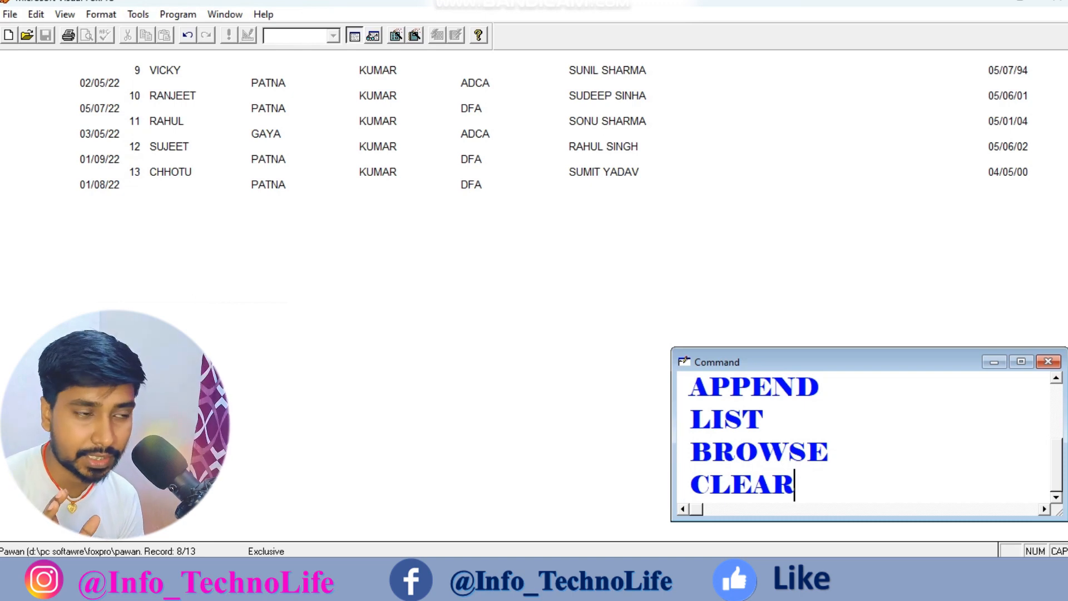
pyautogui.press('Return')
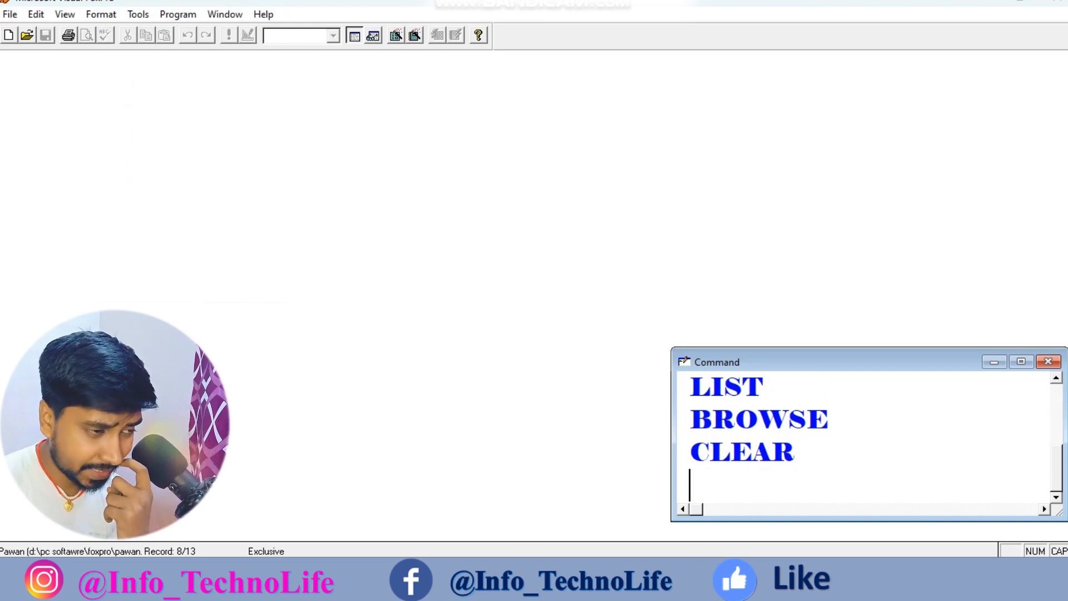
# Step: Run LIST on the cleared screen to print all 13 records with field headings
pyautogui.write('LIST')
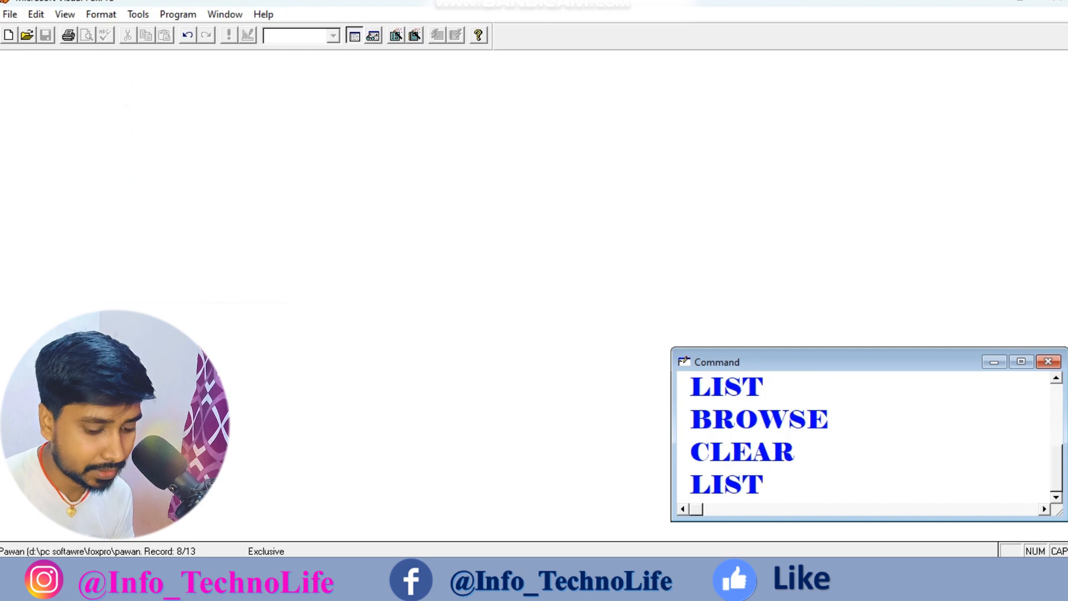
pyautogui.press('Return')
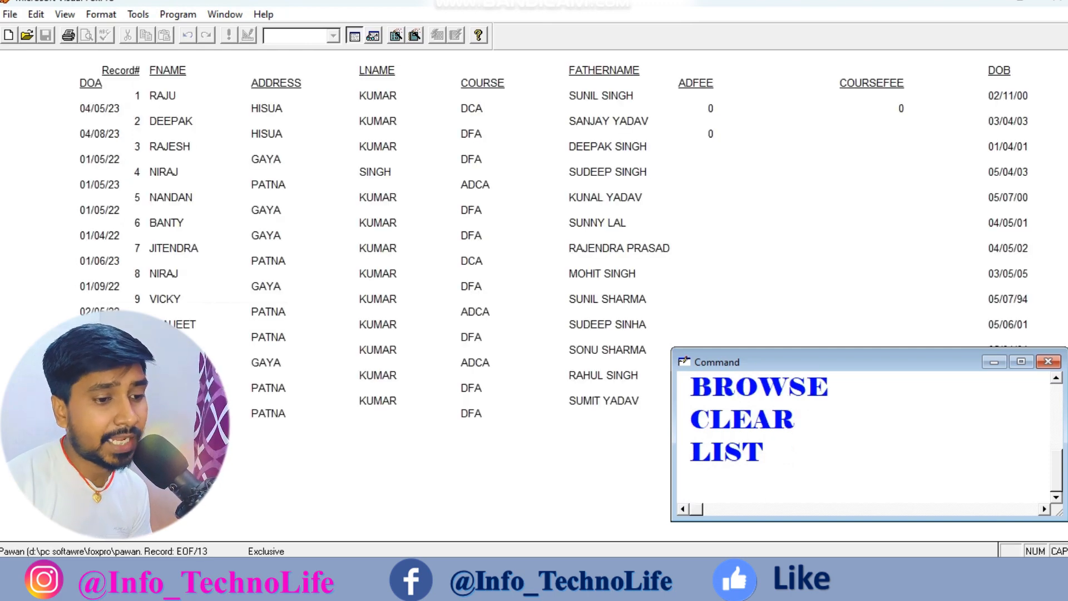
pyautogui.write('E')
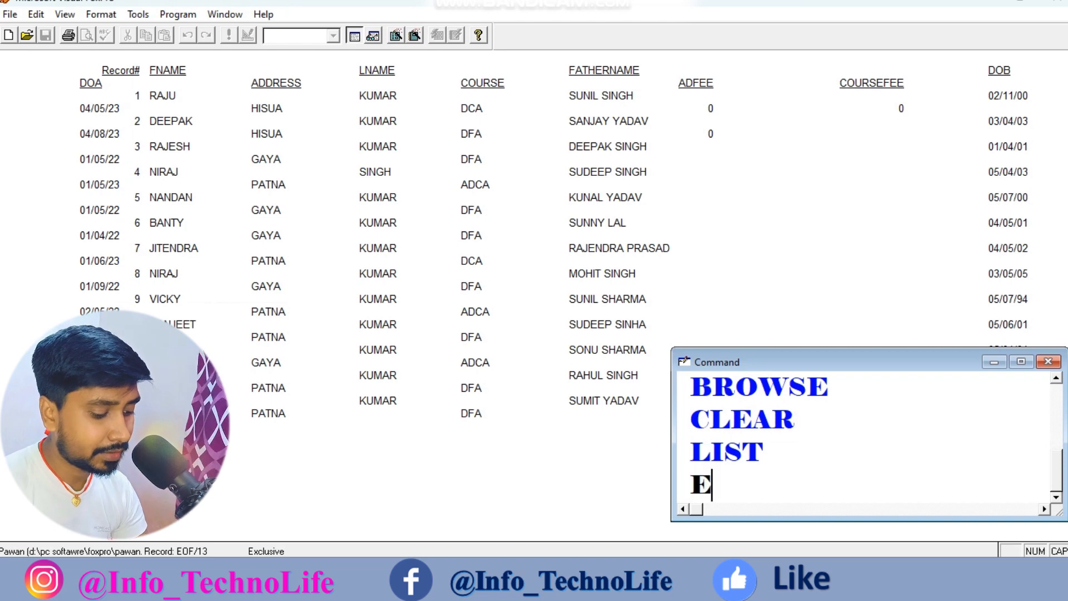
pyautogui.write('DIT')
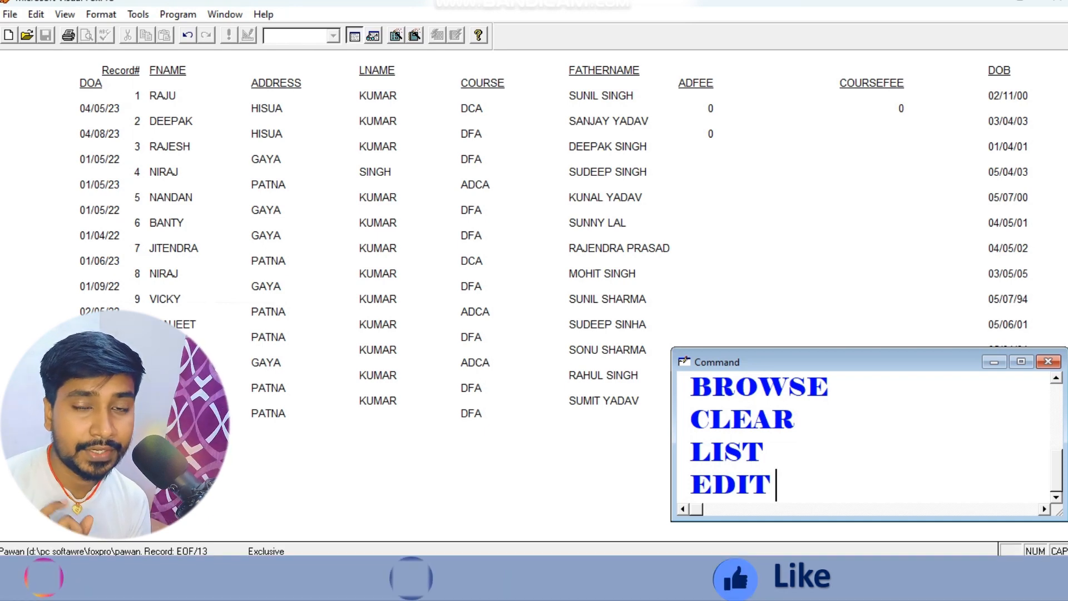
pyautogui.write('RECORD')
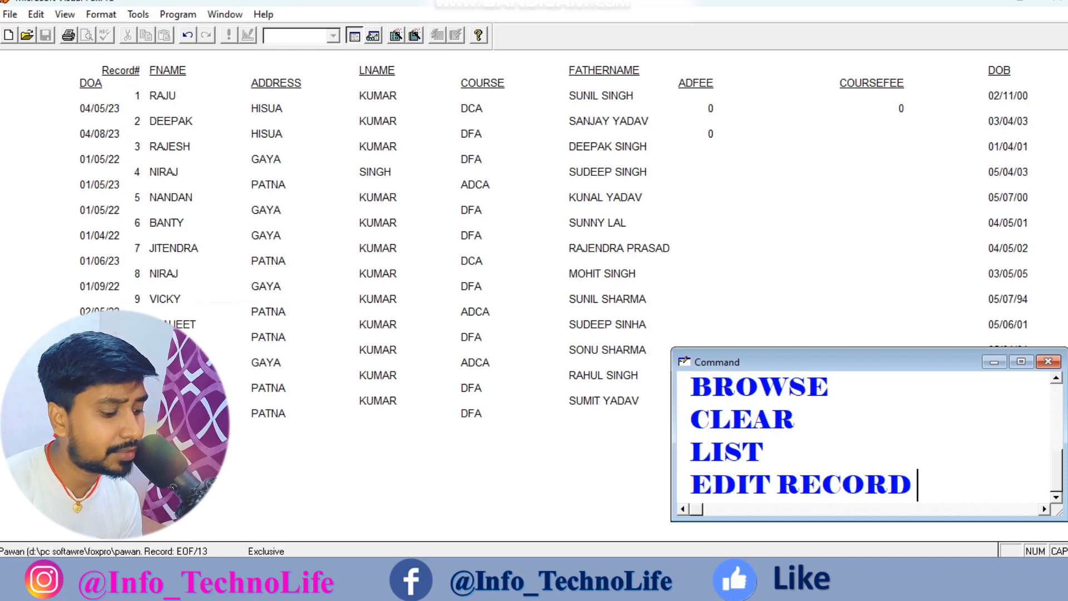
pyautogui.write('10')
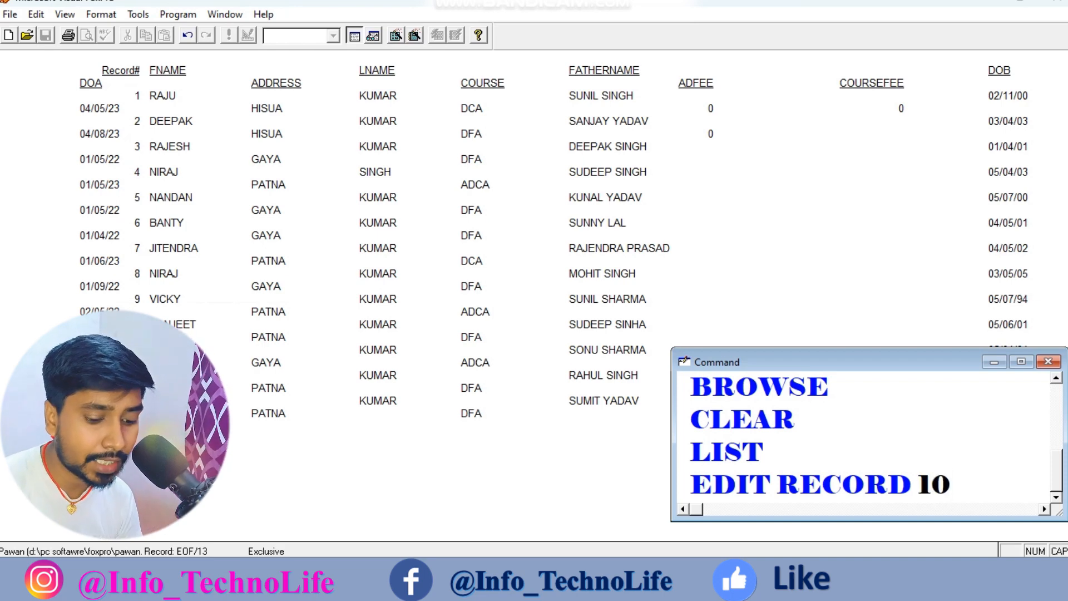
# Step: Open record 10 alone with EDIT RECORD 10 and move to its Fathername field
pyautogui.press('Return')
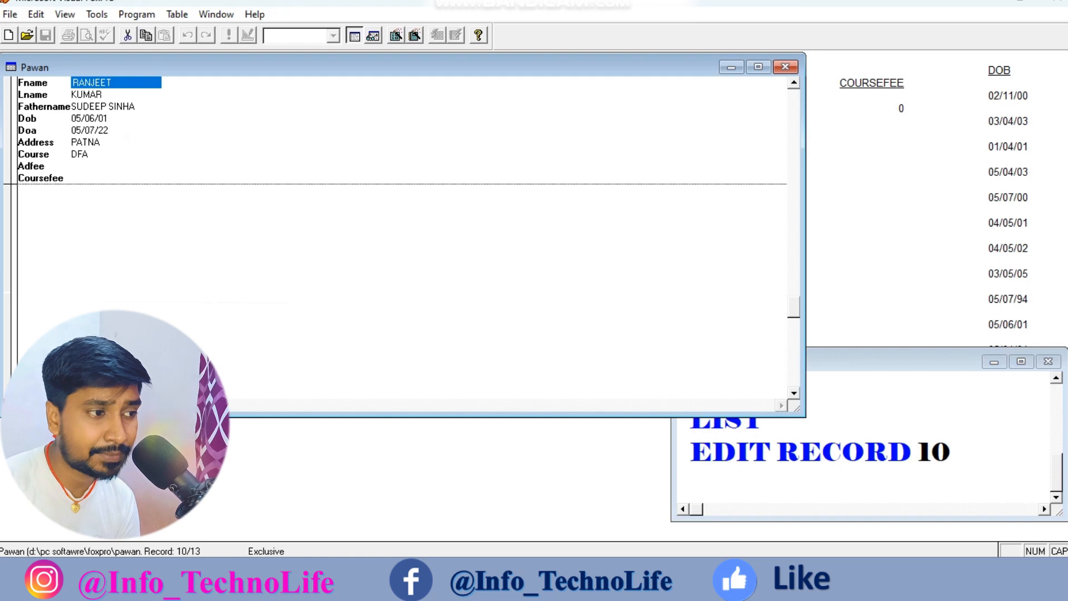
pyautogui.press('Down')
pyautogui.press('Down')
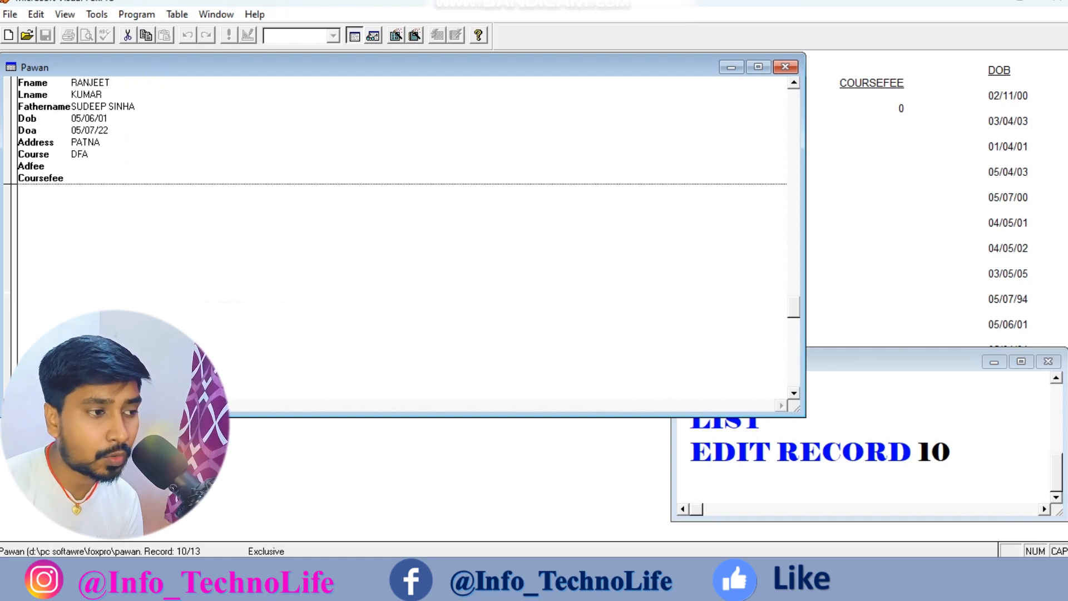